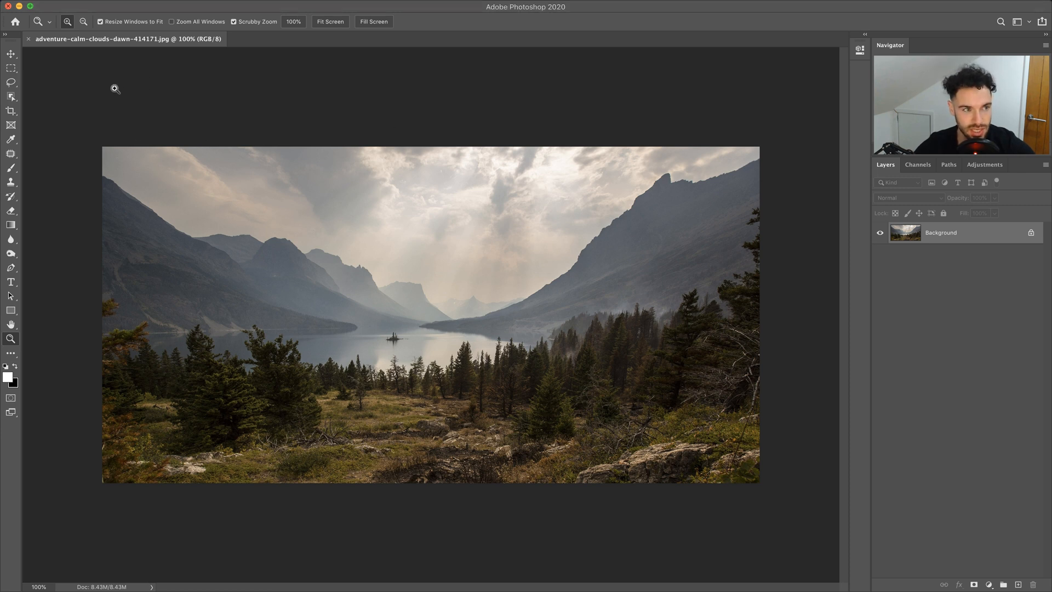
# Open the Performance preferences and set the memory Photoshop may use to 11631 MB (80%)
pyautogui.click(47, 6)
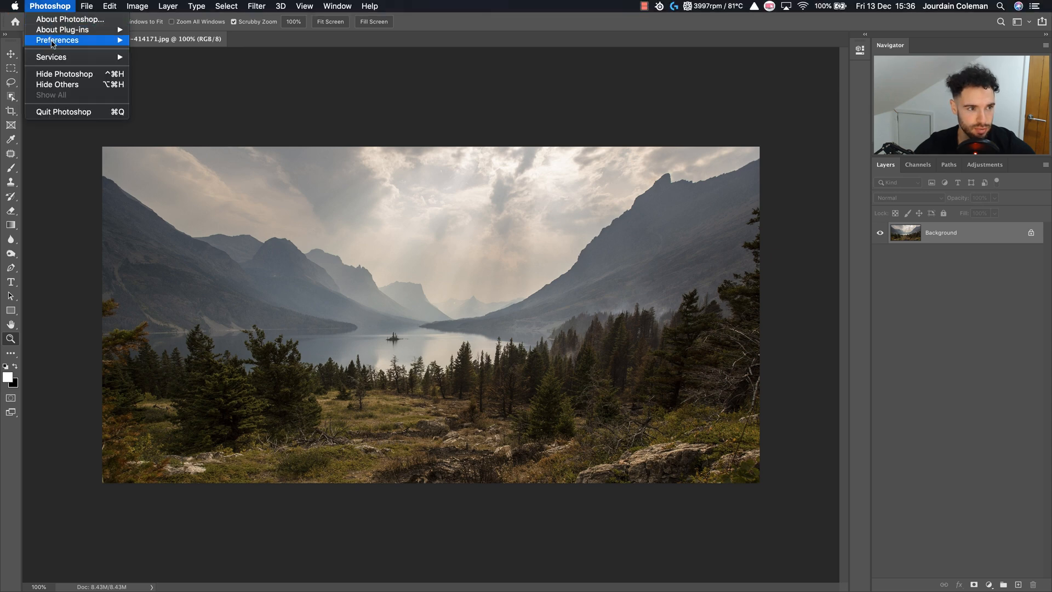
pyautogui.moveTo(54, 41)
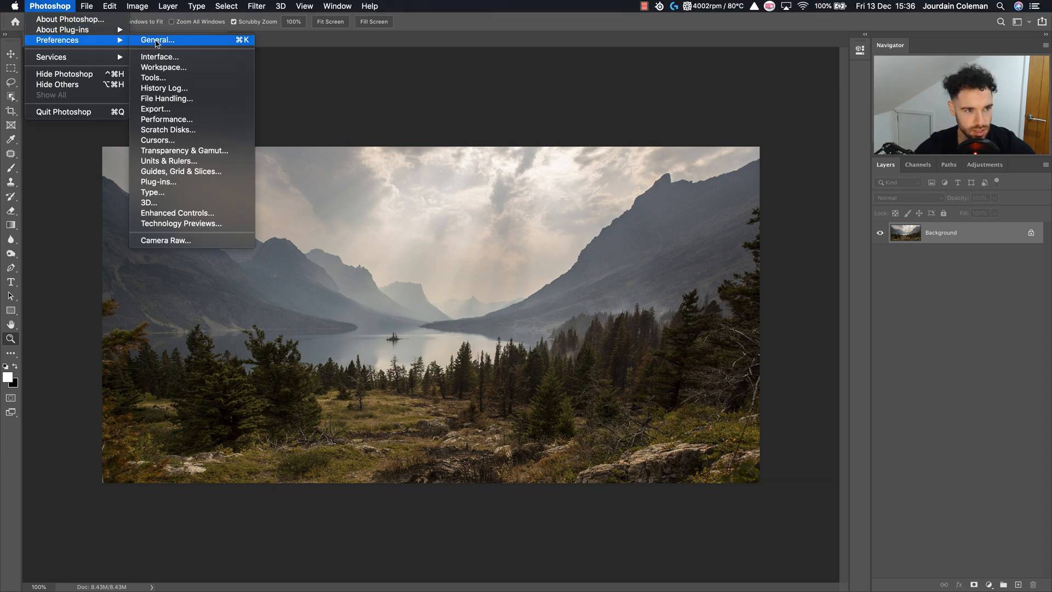
pyautogui.click(147, 41)
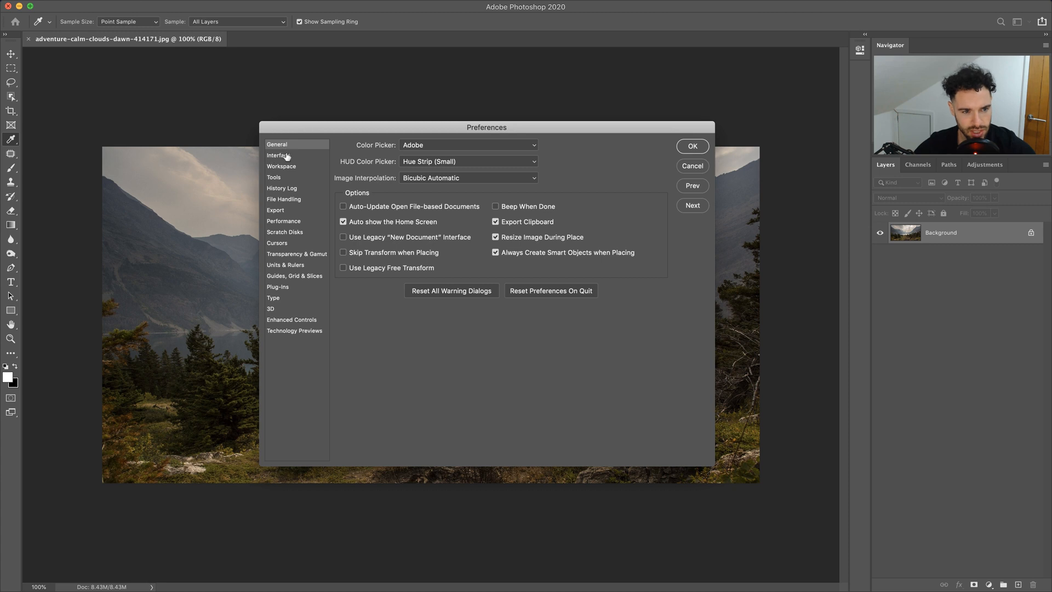
pyautogui.click(286, 222)
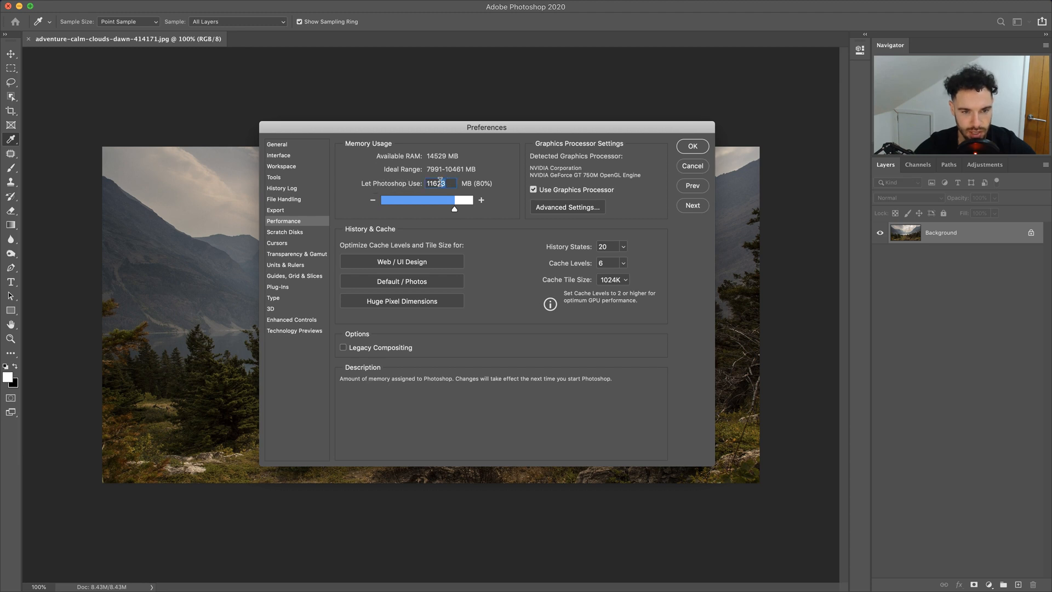
pyautogui.moveTo(442, 183); pyautogui.dragTo(418, 184)
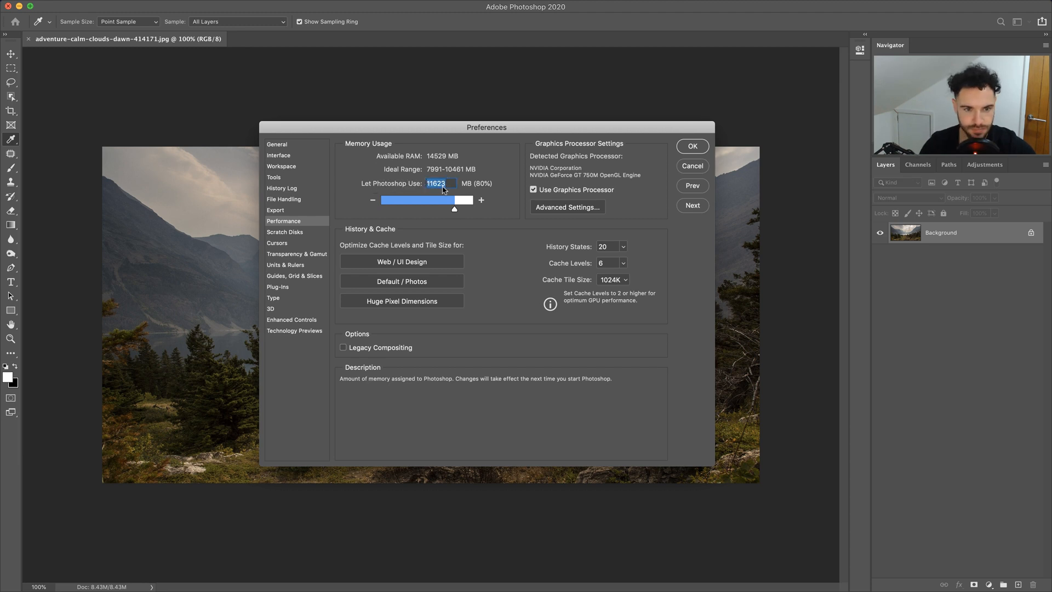
pyautogui.moveTo(408, 185)
pyautogui.mouseDown()
pyautogui.moveTo(384, 186)
pyautogui.moveTo(408, 185)
pyautogui.mouseUp()
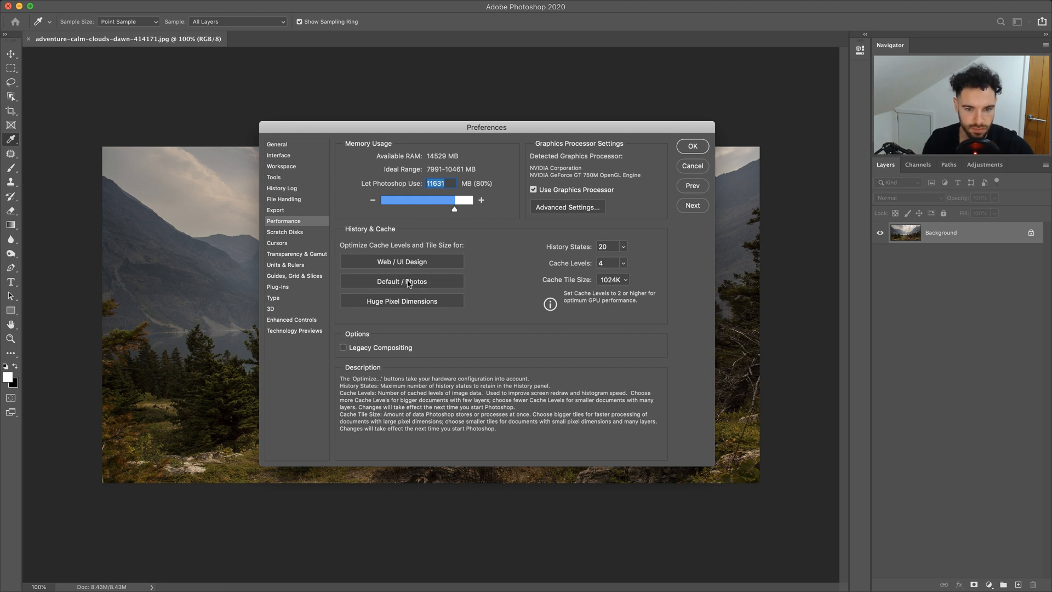
# Optimize the cache levels and tile size for Huge Pixel Dimensions after trying the Web / UI Design preset
pyautogui.click(409, 261)
pyautogui.click(398, 304)
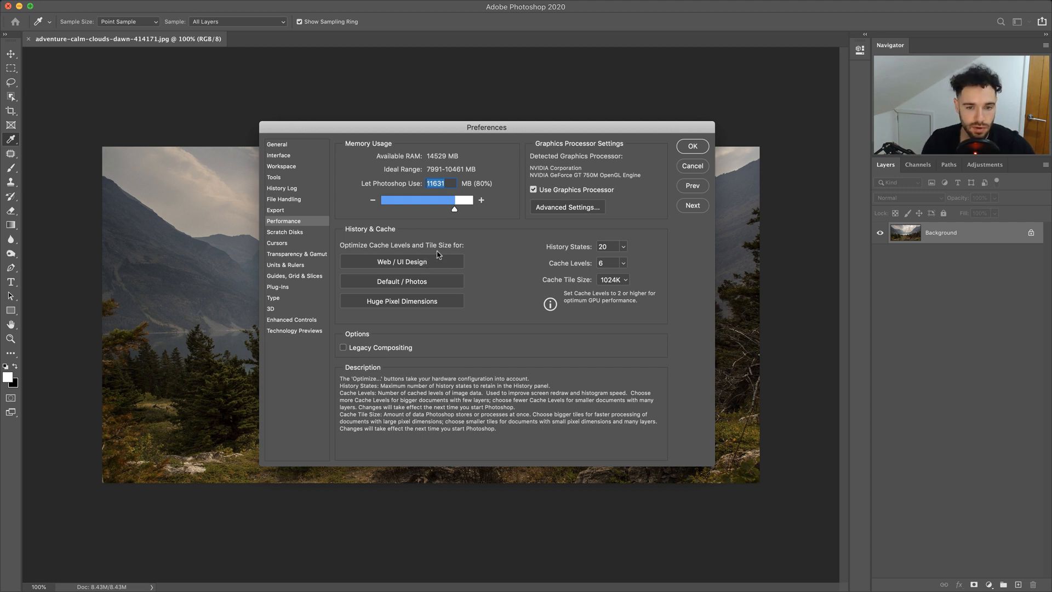
pyautogui.click(623, 263)
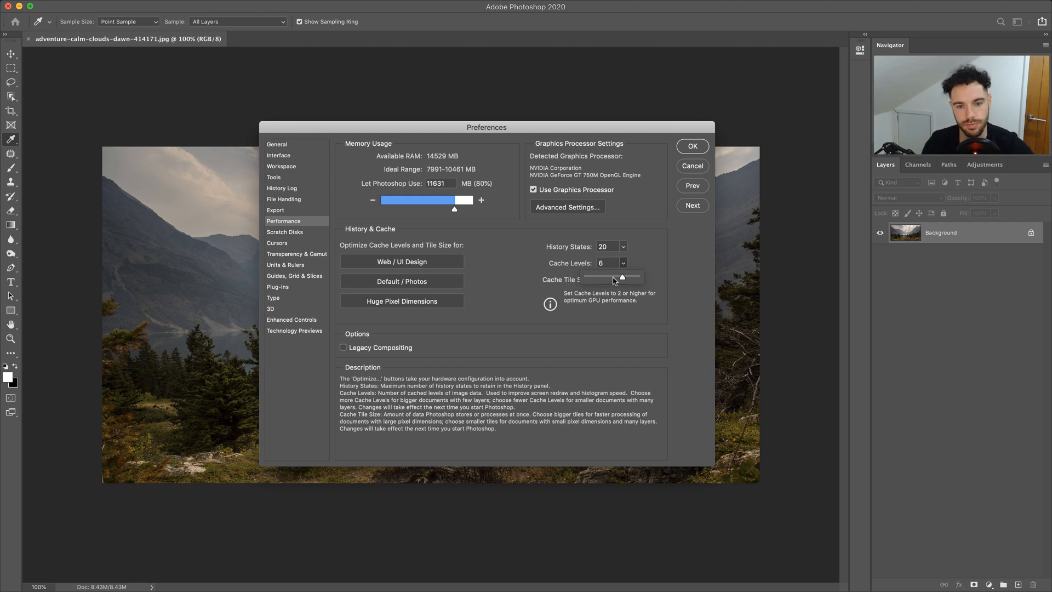
pyautogui.click(640, 260)
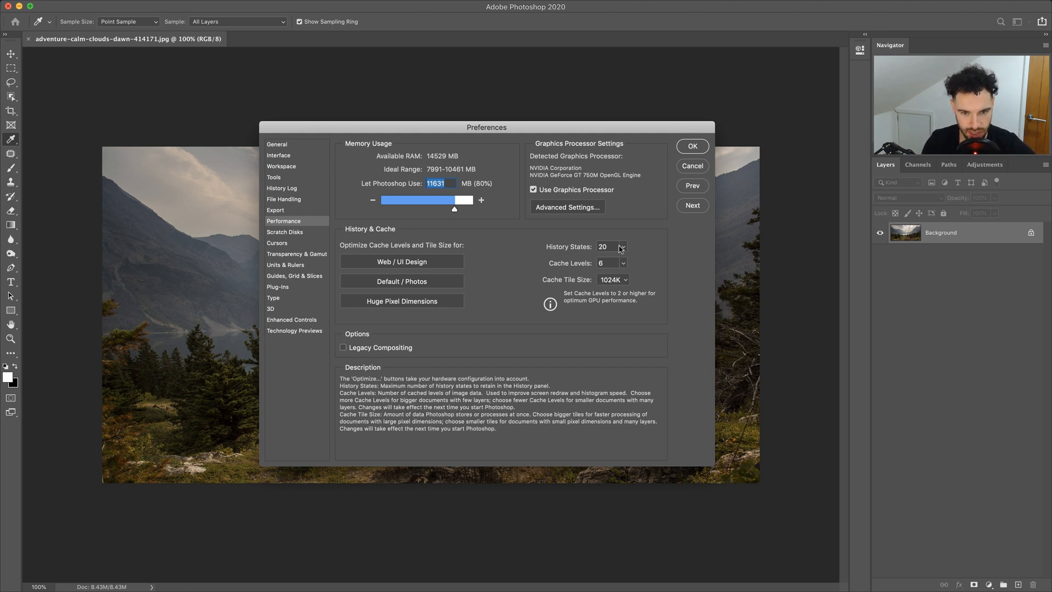
# Try 60 history states in the History & Cache settings and return the value to 20
pyautogui.moveTo(576, 249)
pyautogui.mouseDown()
pyautogui.moveTo(559, 248)
pyautogui.moveTo(586, 248)
pyautogui.mouseUp()
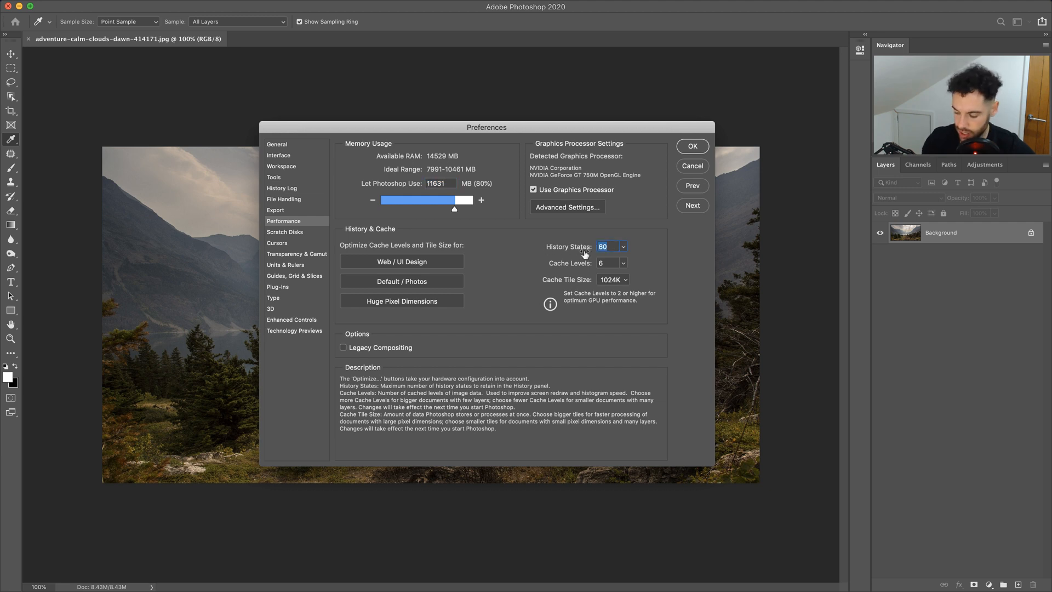
pyautogui.write('20')
pyautogui.click(521, 247)
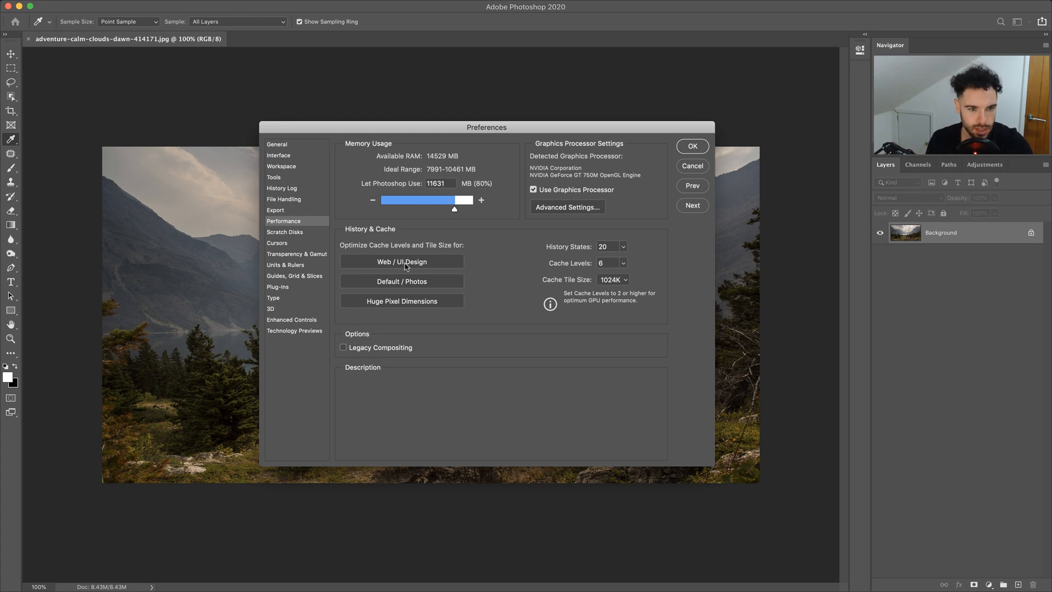
# Review the Scratch Disks preferences and set automatic recovery saving in File Handling to every 10 minutes
pyautogui.click(282, 234)
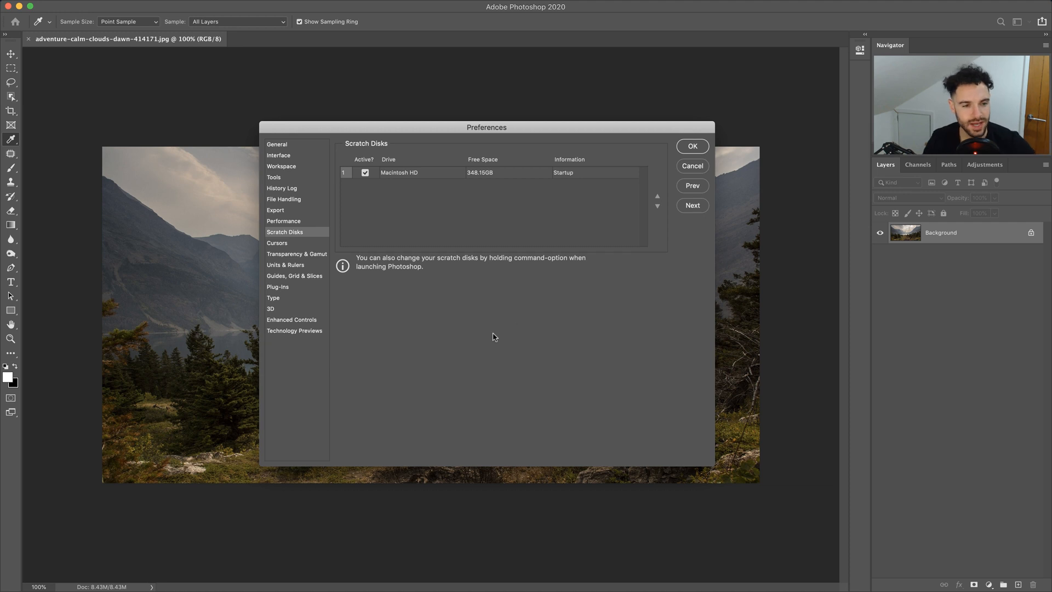
pyautogui.click(286, 200)
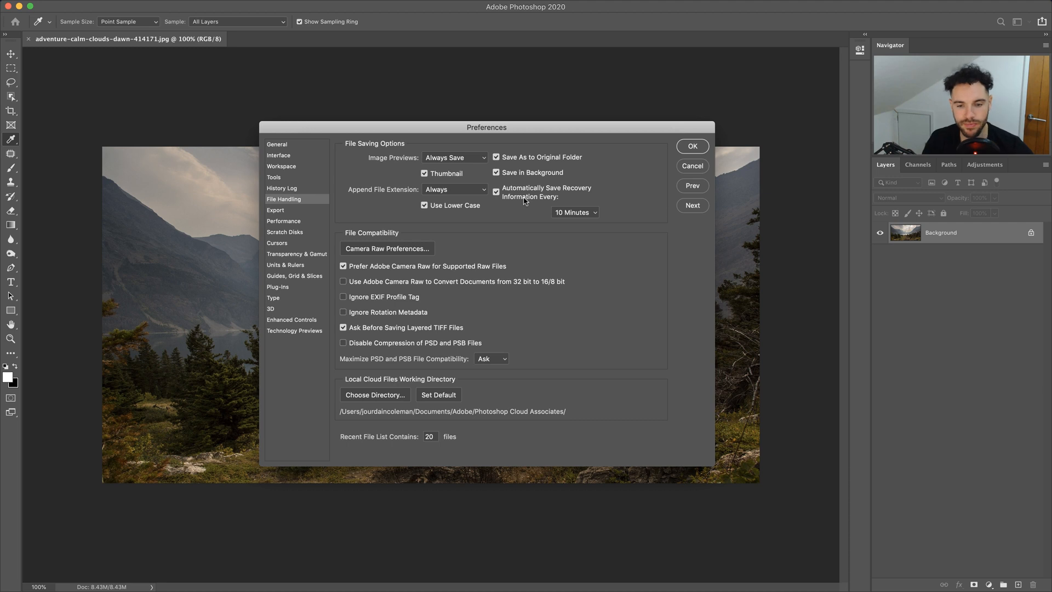
pyautogui.moveTo(524, 200)
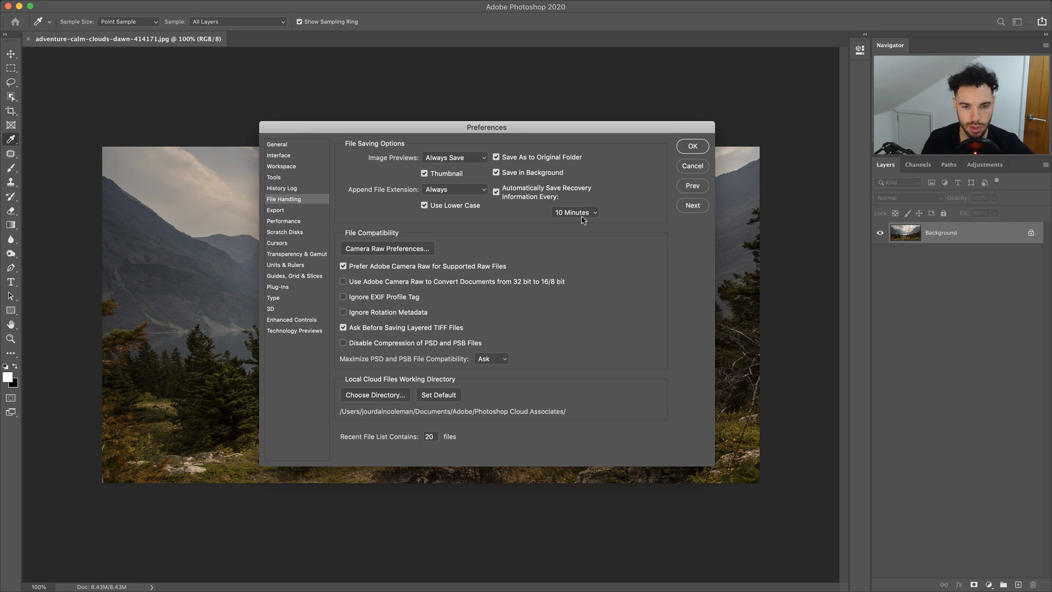
pyautogui.click(566, 216)
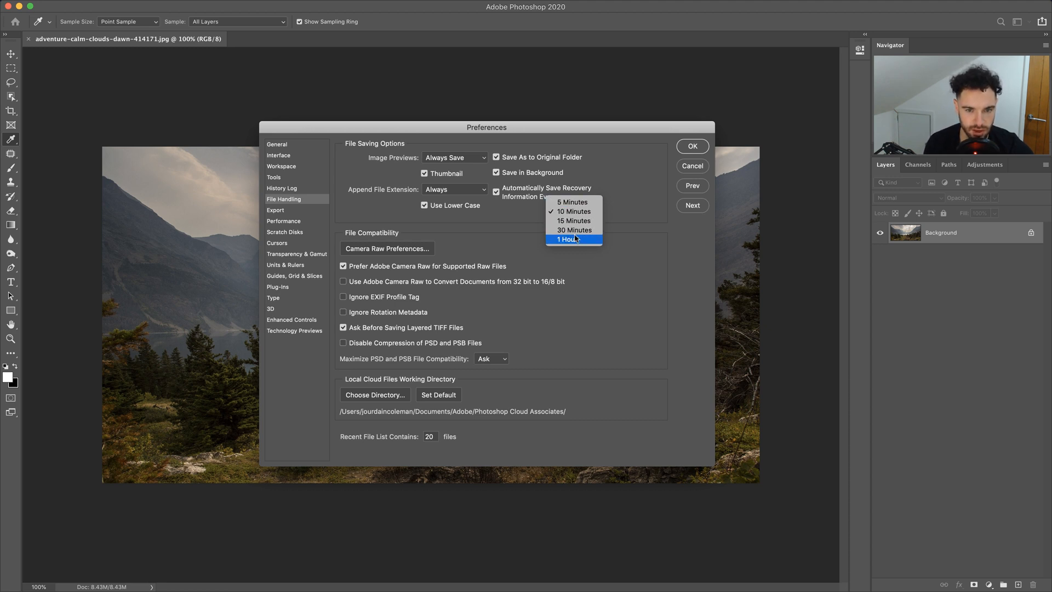
pyautogui.click(590, 212)
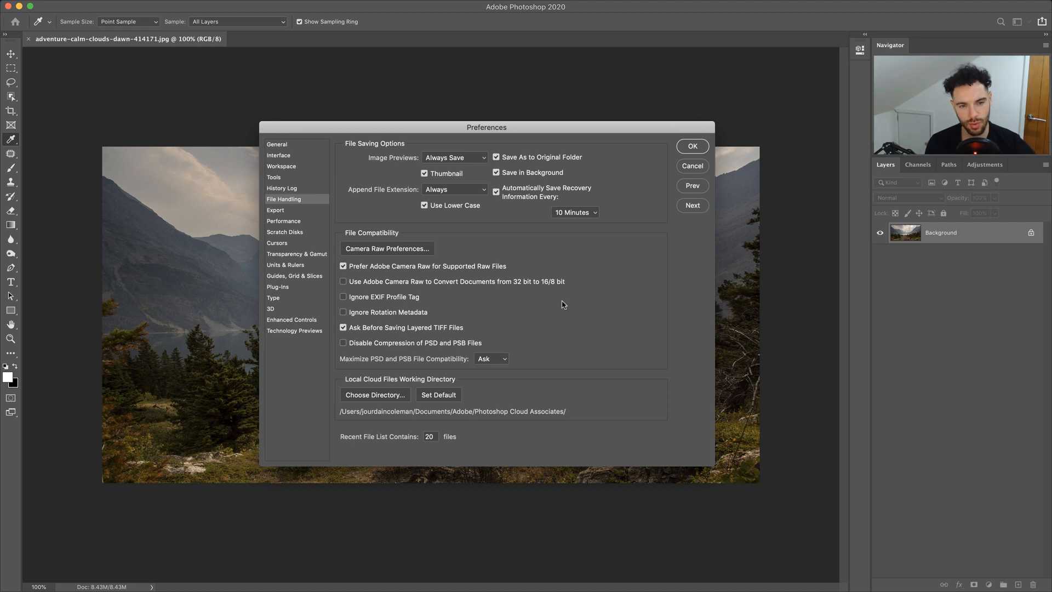
# Return to the Performance preferences and turn Use Graphics Processor off and on again
pyautogui.click(285, 222)
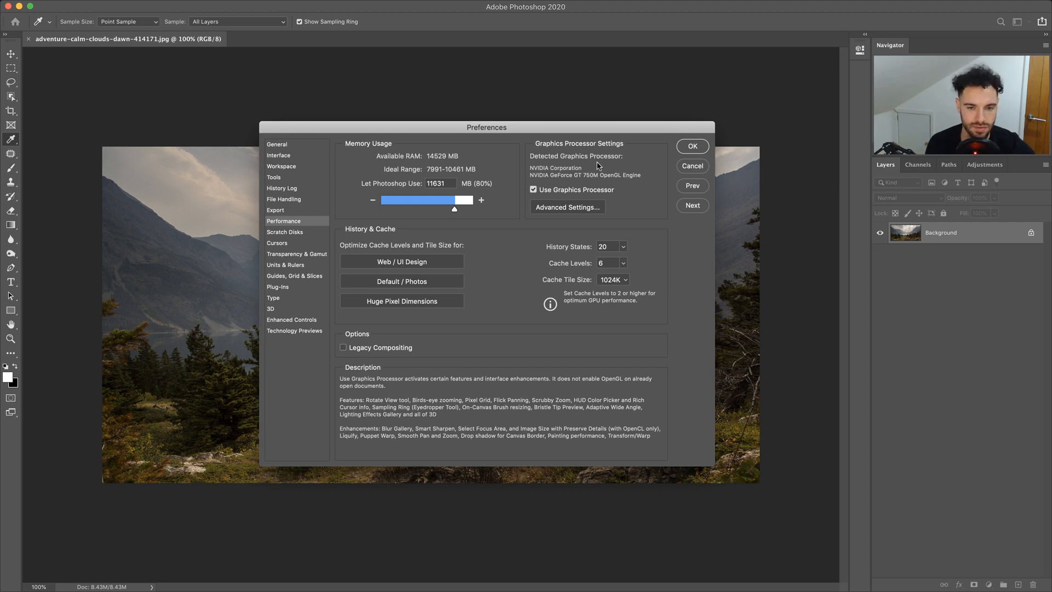
pyautogui.click(533, 190)
pyautogui.click(533, 190)
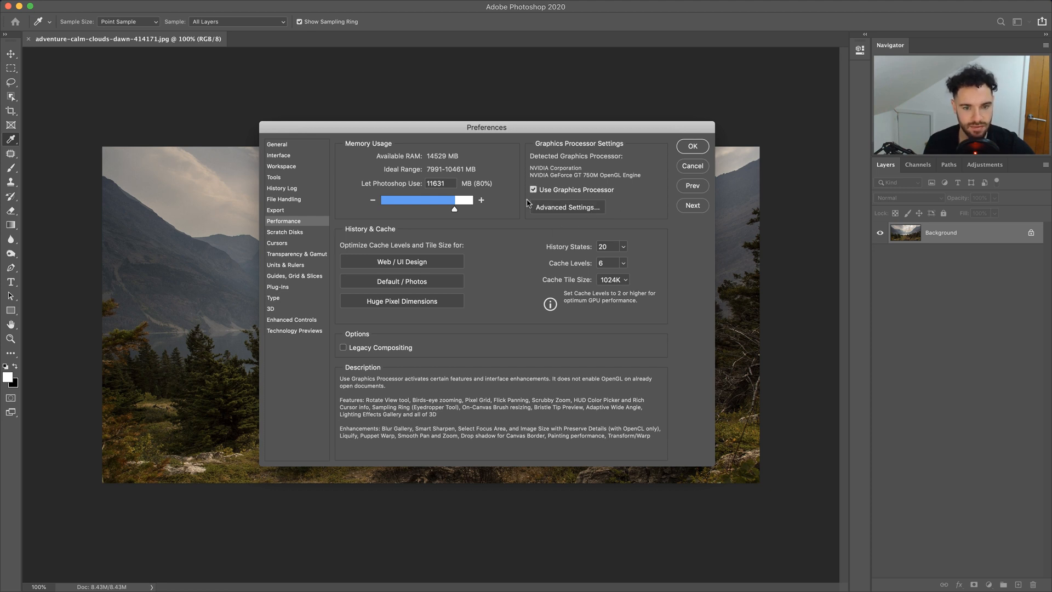
# Try the Basic and Normal drawing modes in the advanced graphics processor settings
pyautogui.click(556, 209)
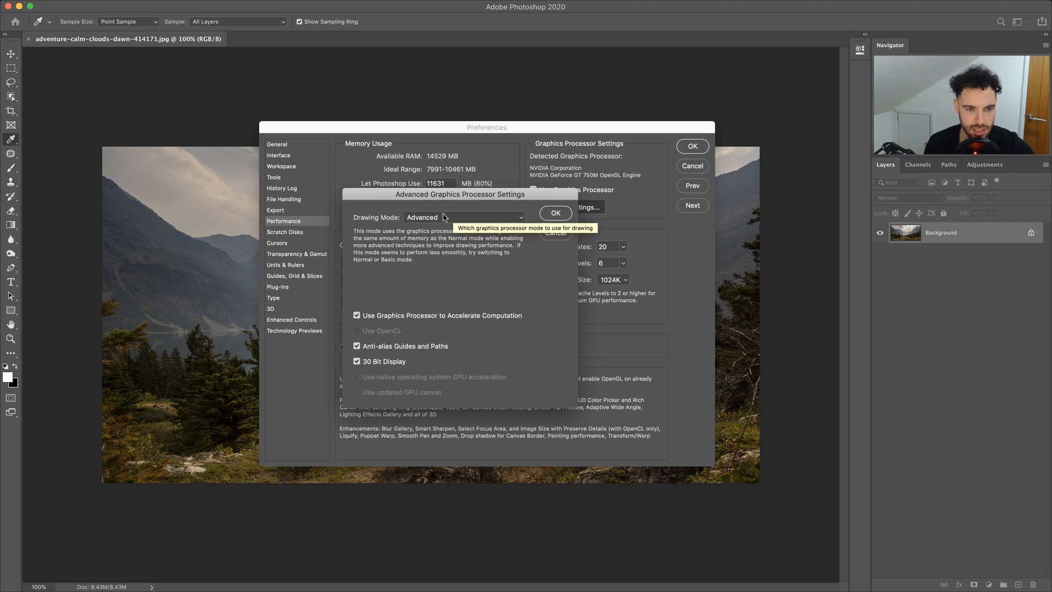
pyautogui.click(445, 217)
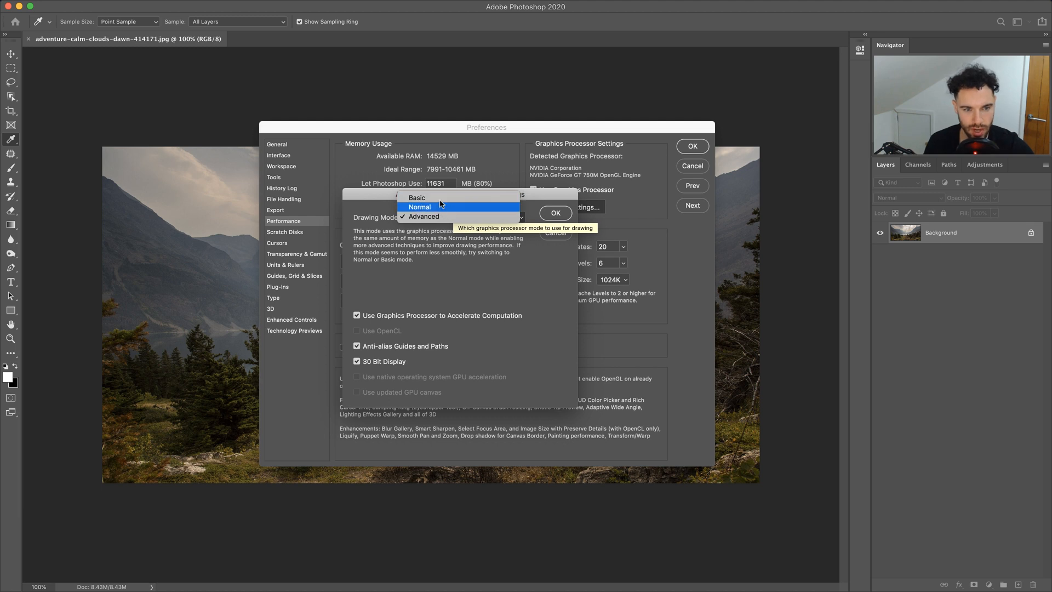
pyautogui.click(441, 199)
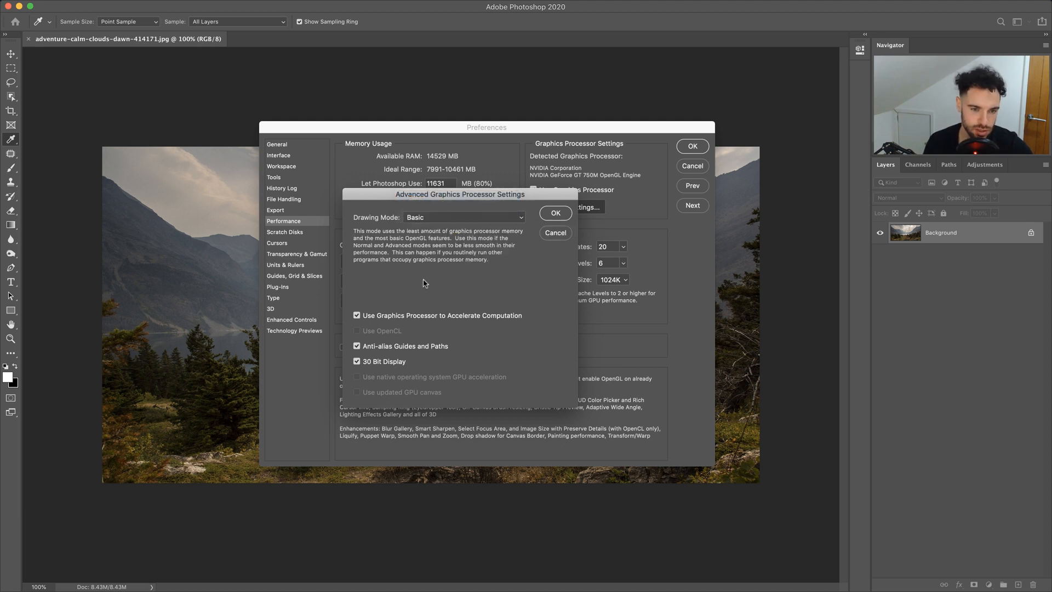
pyautogui.click(444, 219)
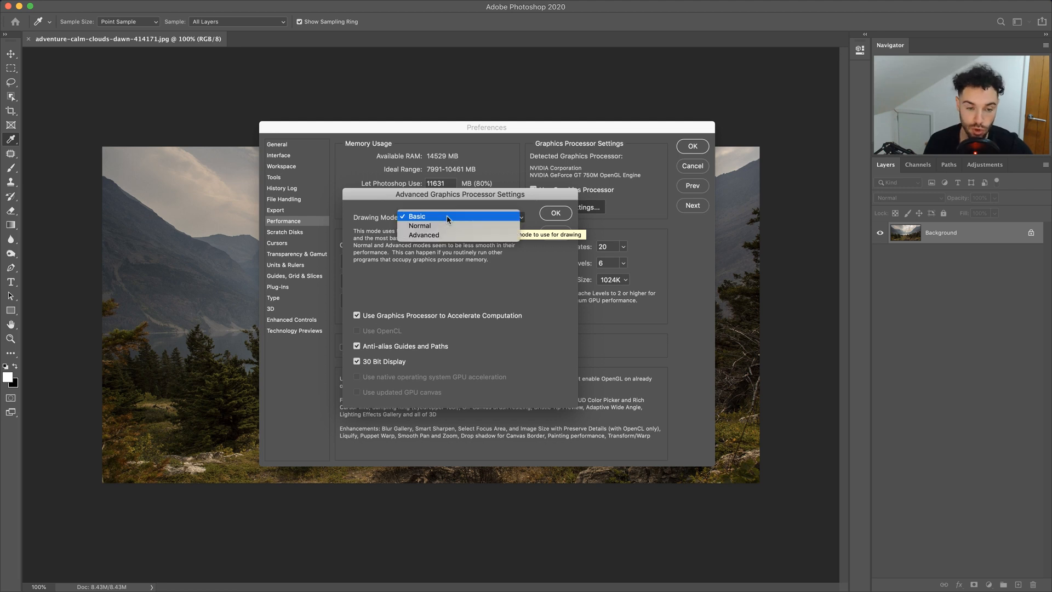
pyautogui.click(443, 287)
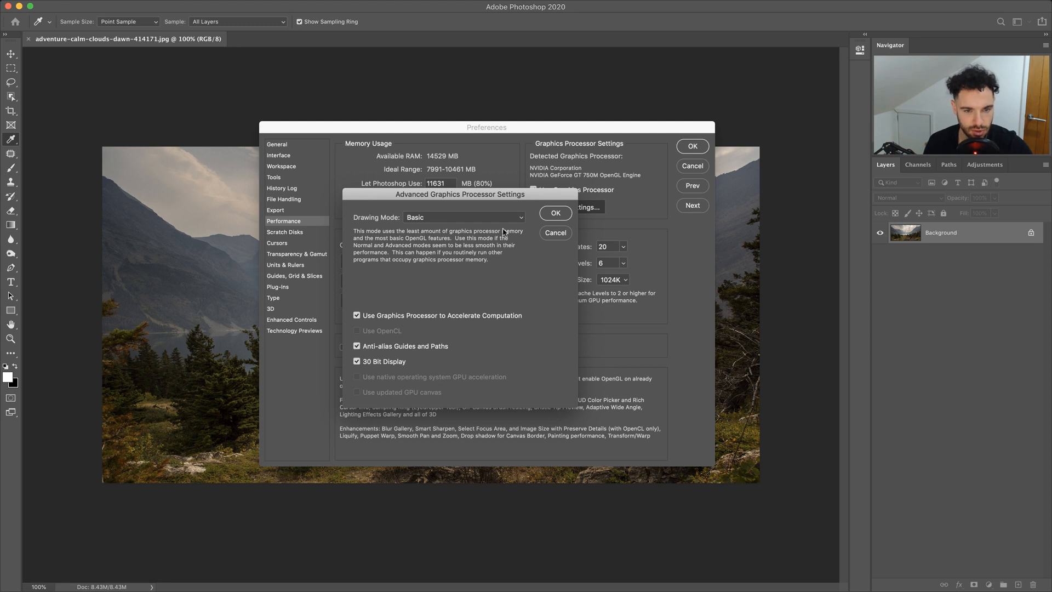
pyautogui.click(518, 218)
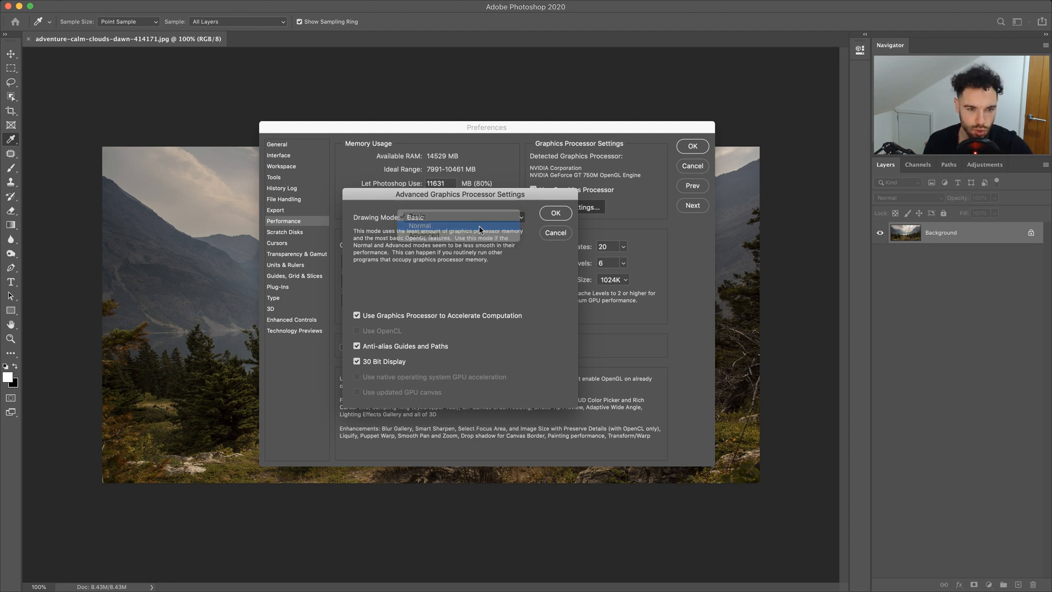
pyautogui.click(515, 225)
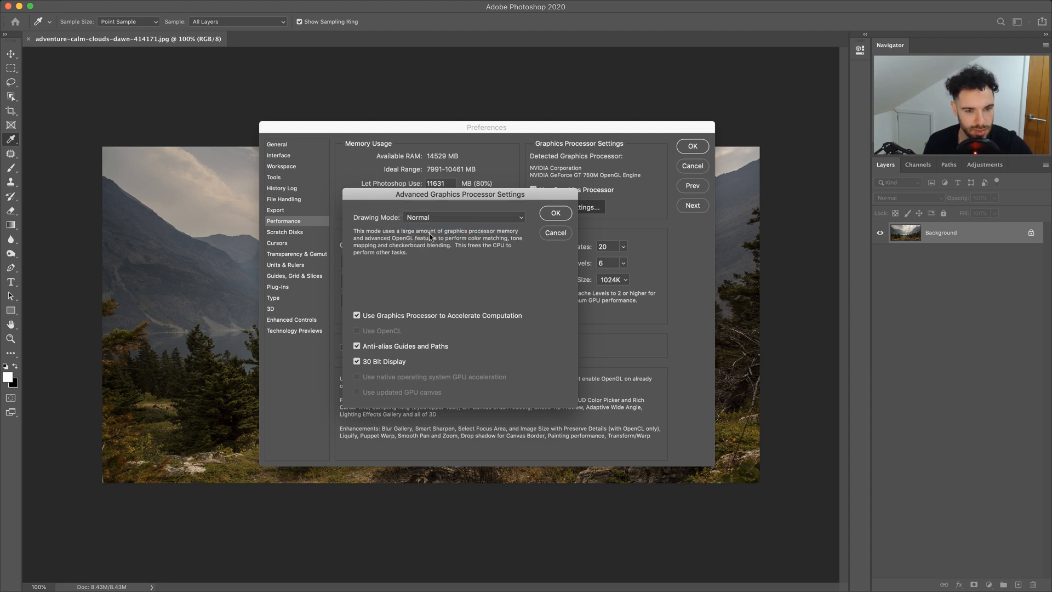
# Set the graphics processor drawing mode to Advanced and accept the advanced settings
pyautogui.click(463, 219)
pyautogui.click(460, 225)
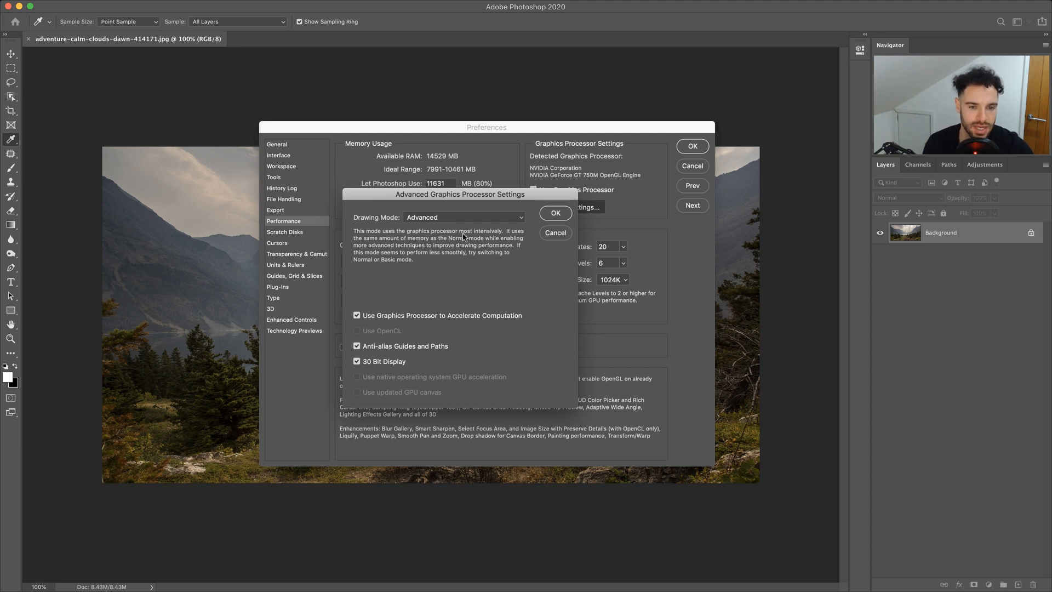
pyautogui.click(555, 213)
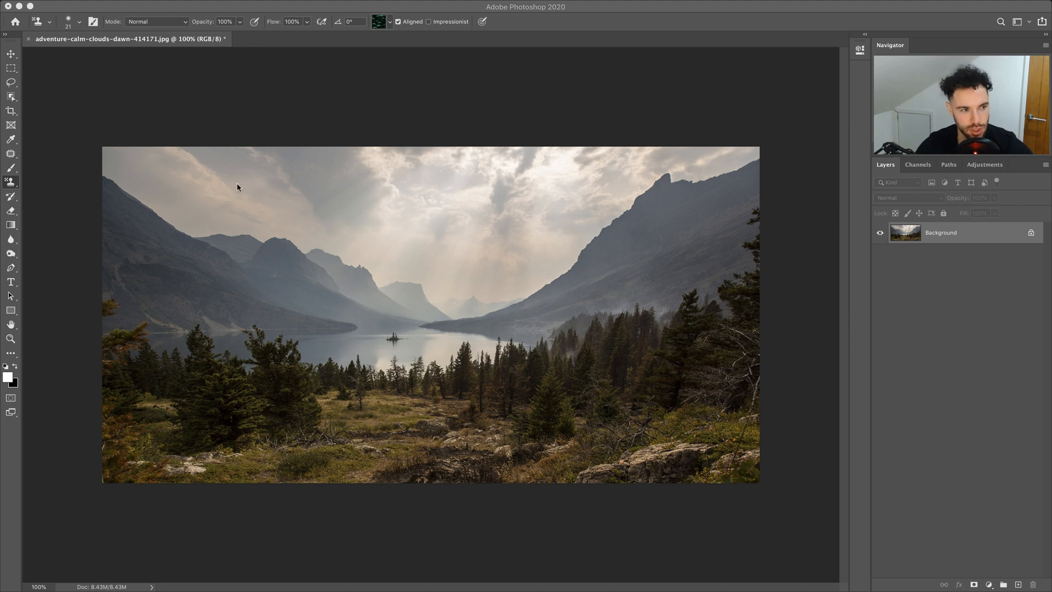
# Restore the default brushes to the list of brush presets for the Brush tool
pyautogui.click(11, 168)
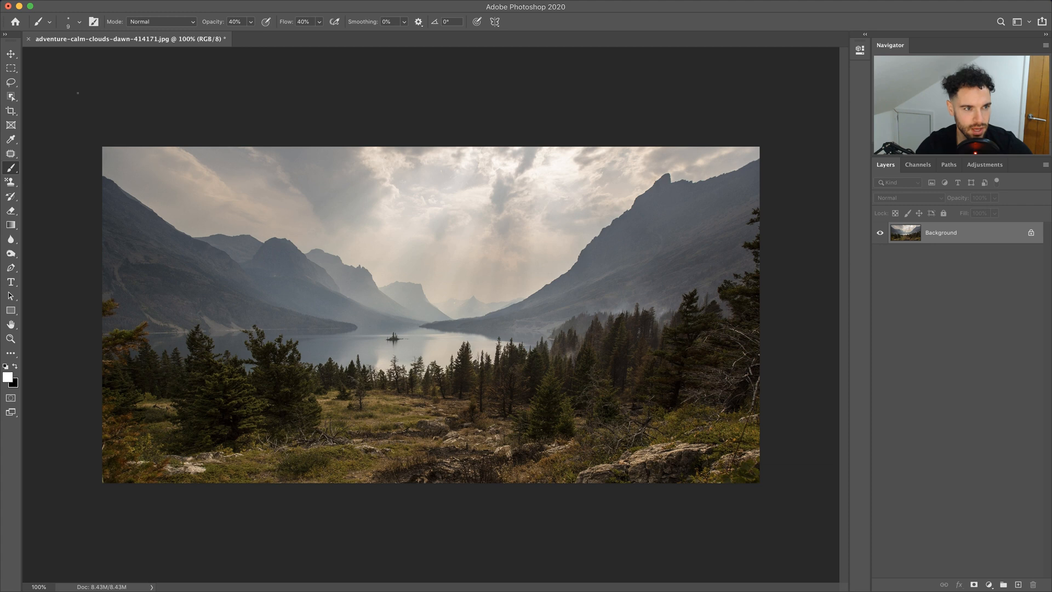
pyautogui.click(79, 23)
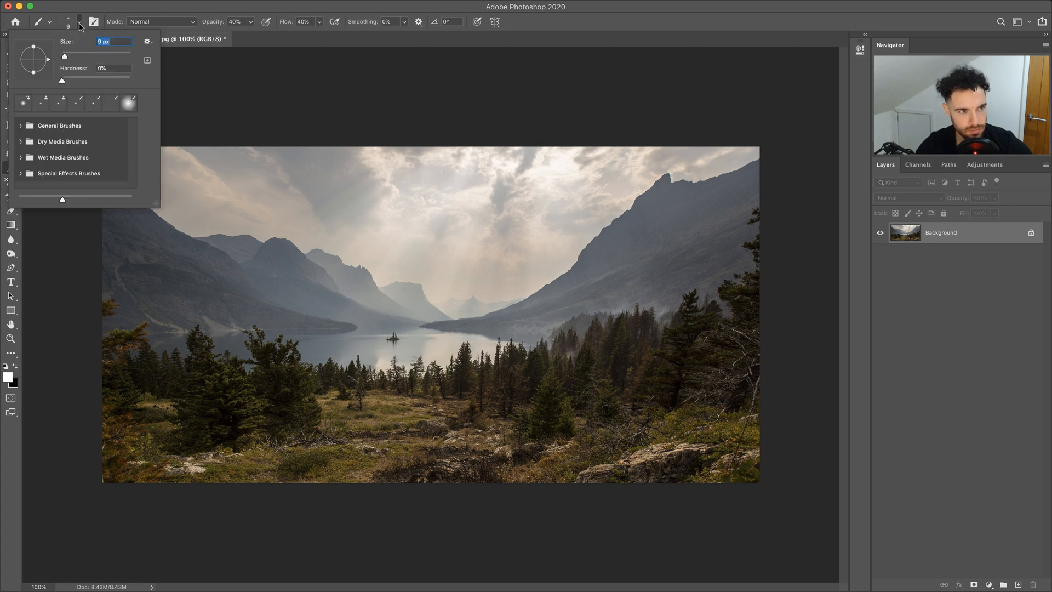
pyautogui.click(147, 42)
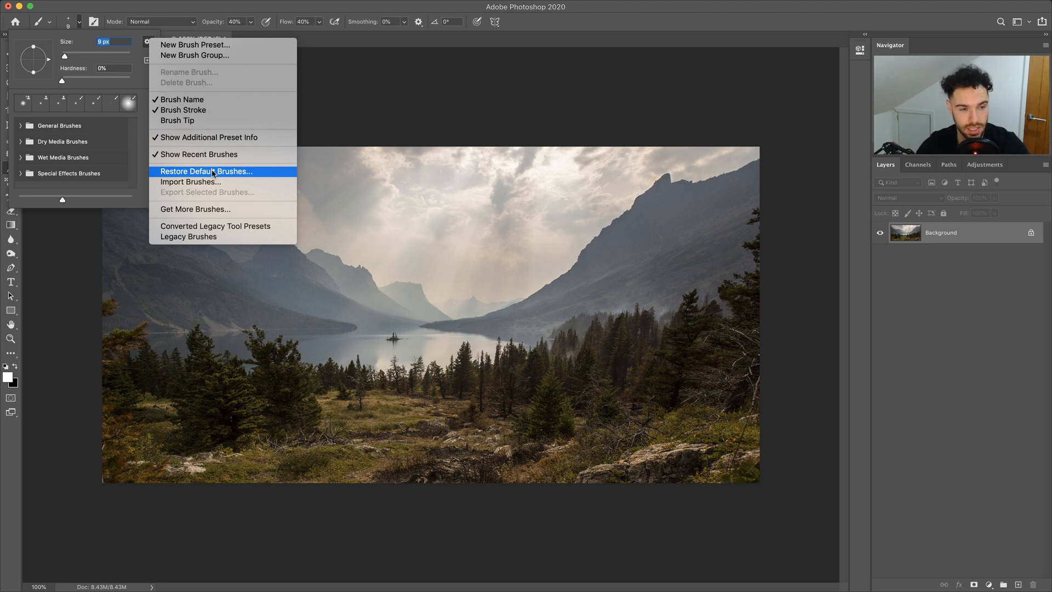
pyautogui.click(242, 173)
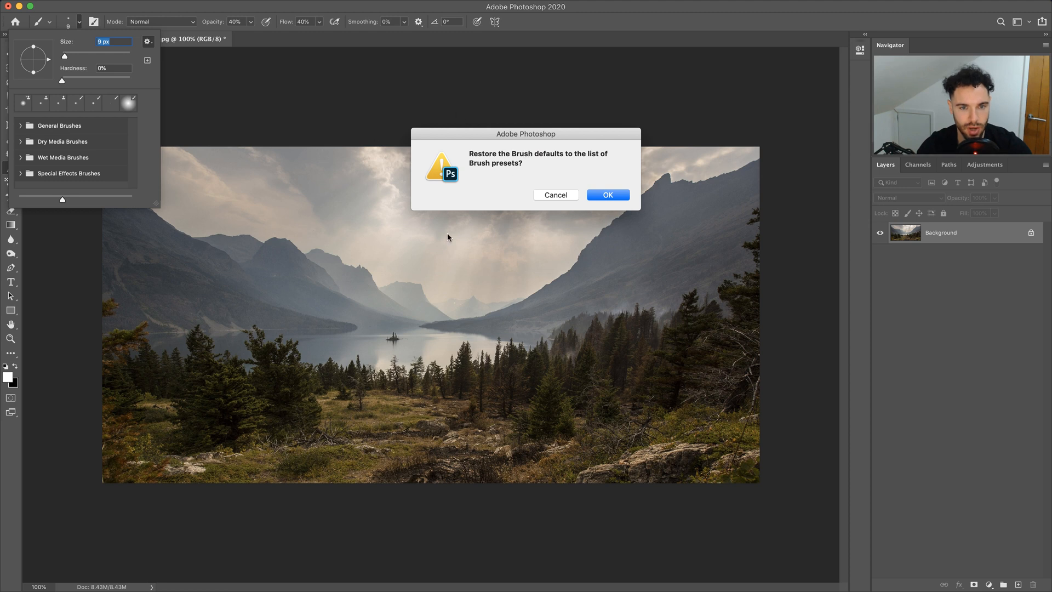
pyautogui.click(602, 196)
pyautogui.scroll(-3, 85, 157)
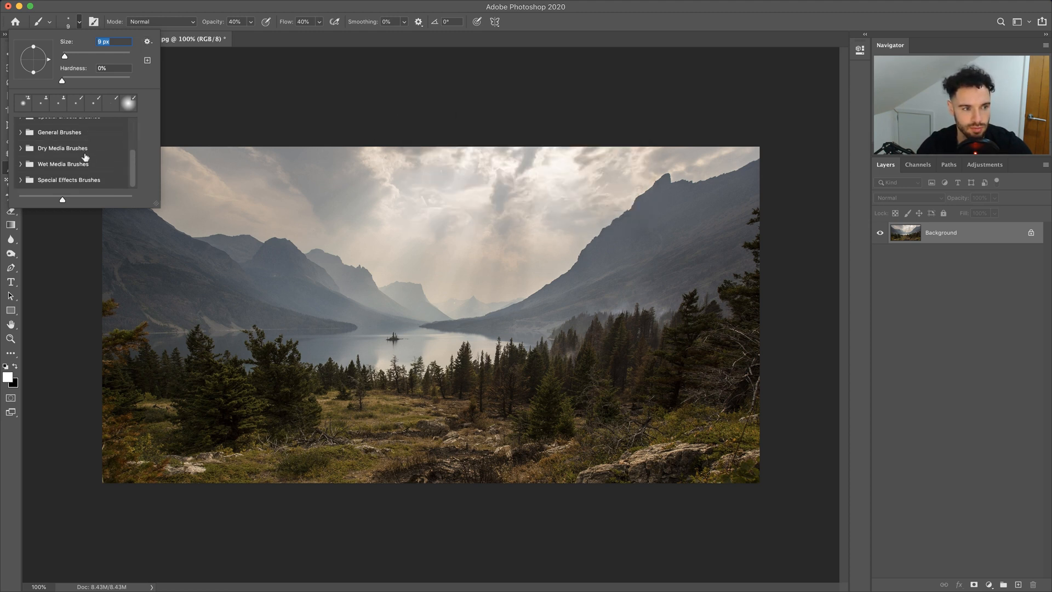
pyautogui.click(185, 184)
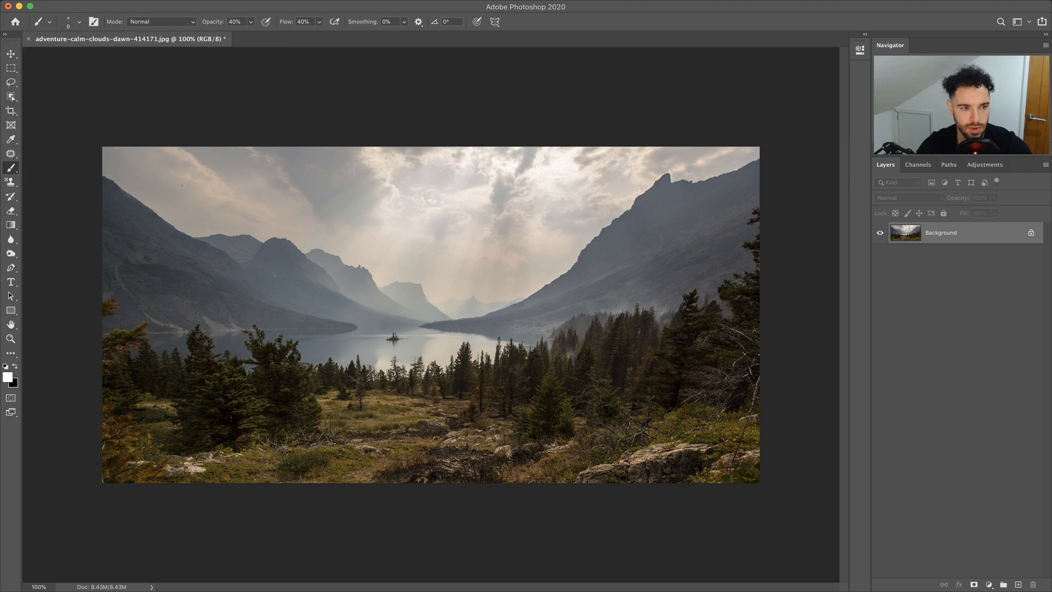
# Restore the default patterns to the list of pattern presets for the Pattern Stamp Tool
pyautogui.click(8, 183)
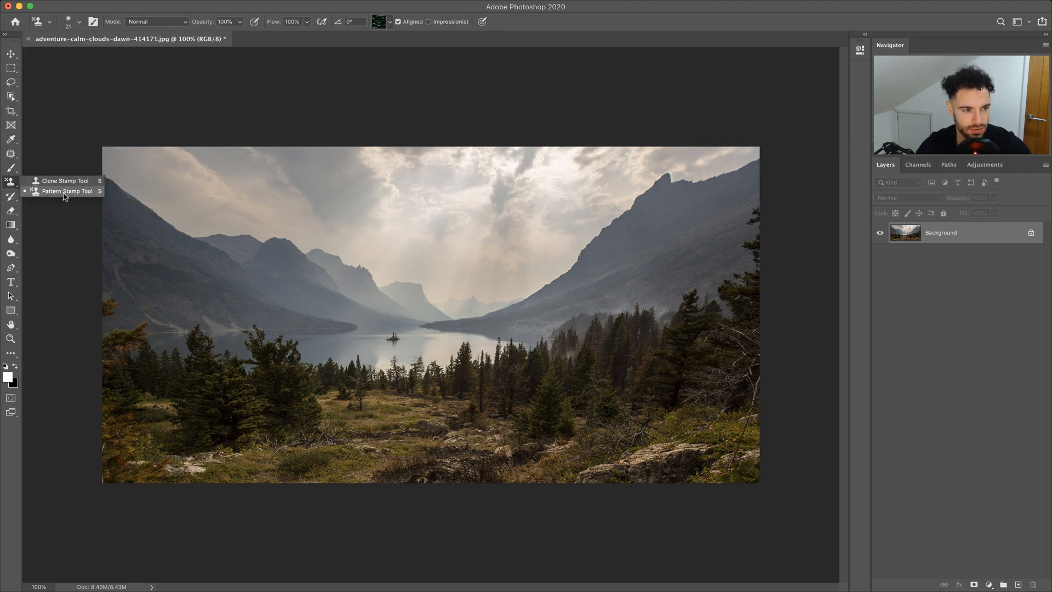
pyautogui.click(63, 192)
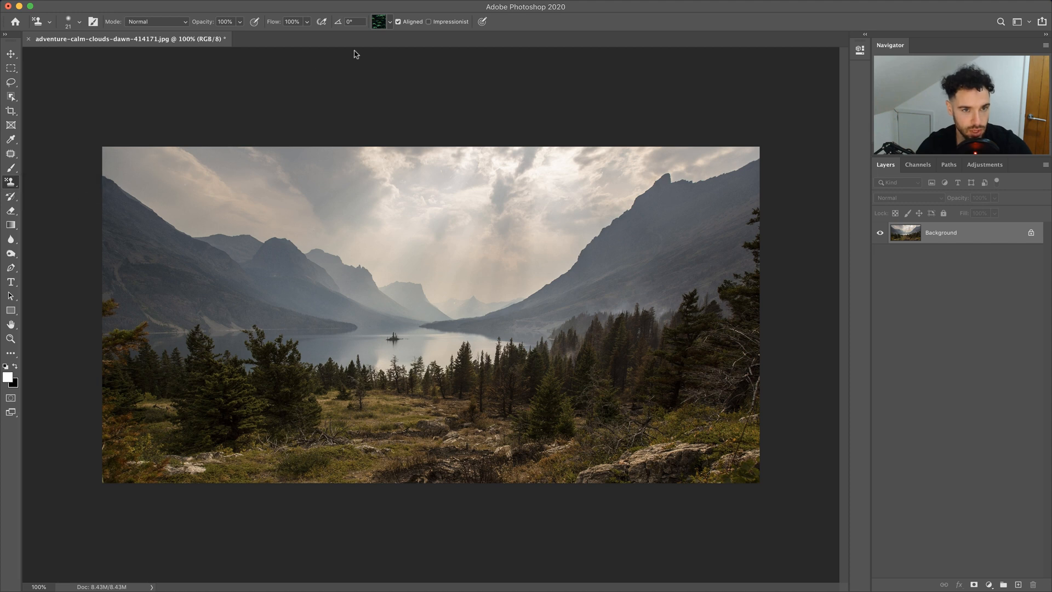
pyautogui.click(390, 22)
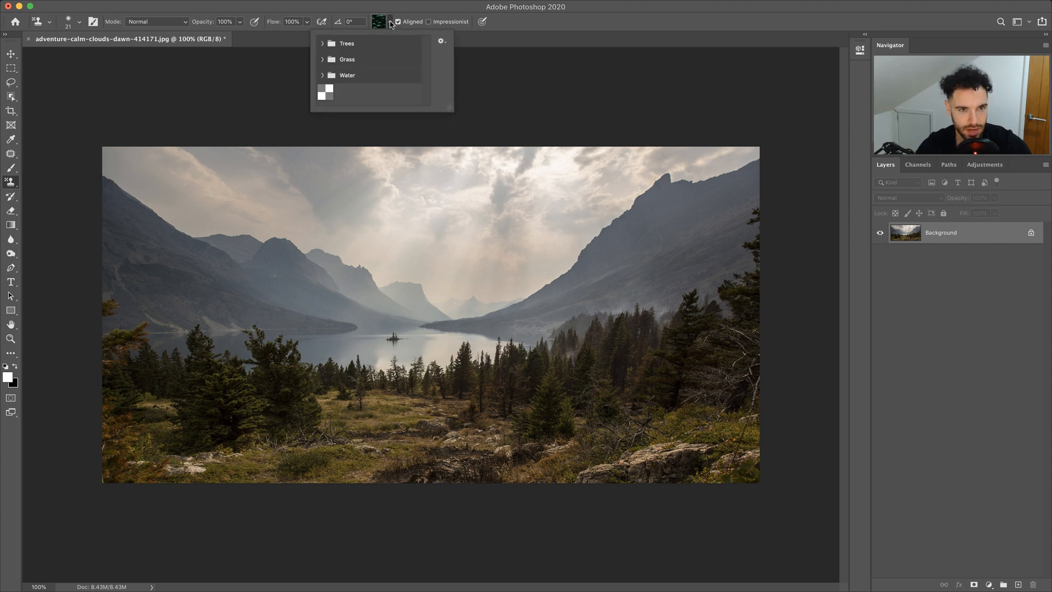
pyautogui.click(441, 42)
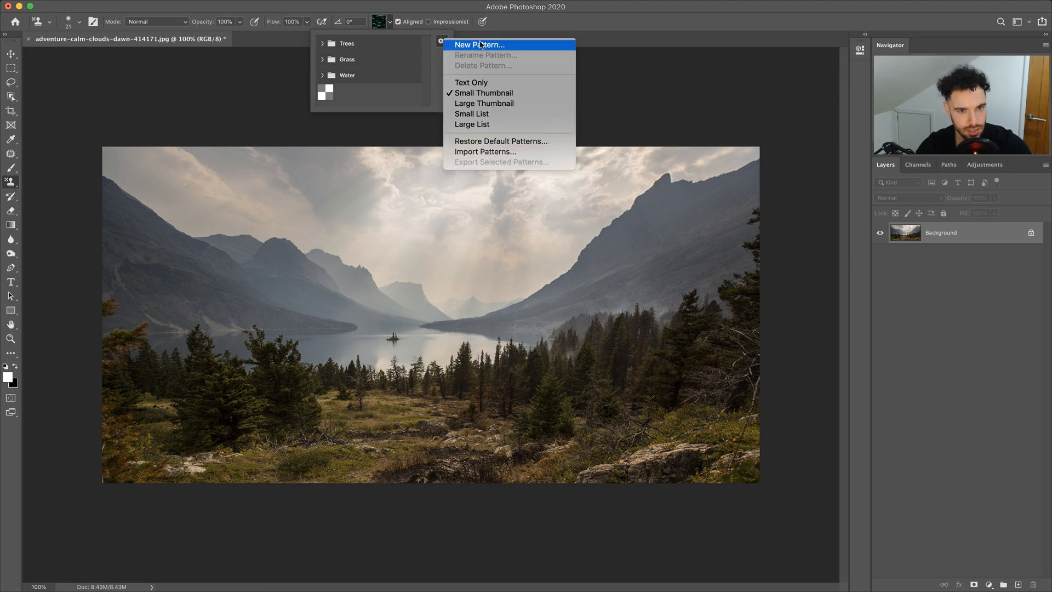
pyautogui.click(512, 142)
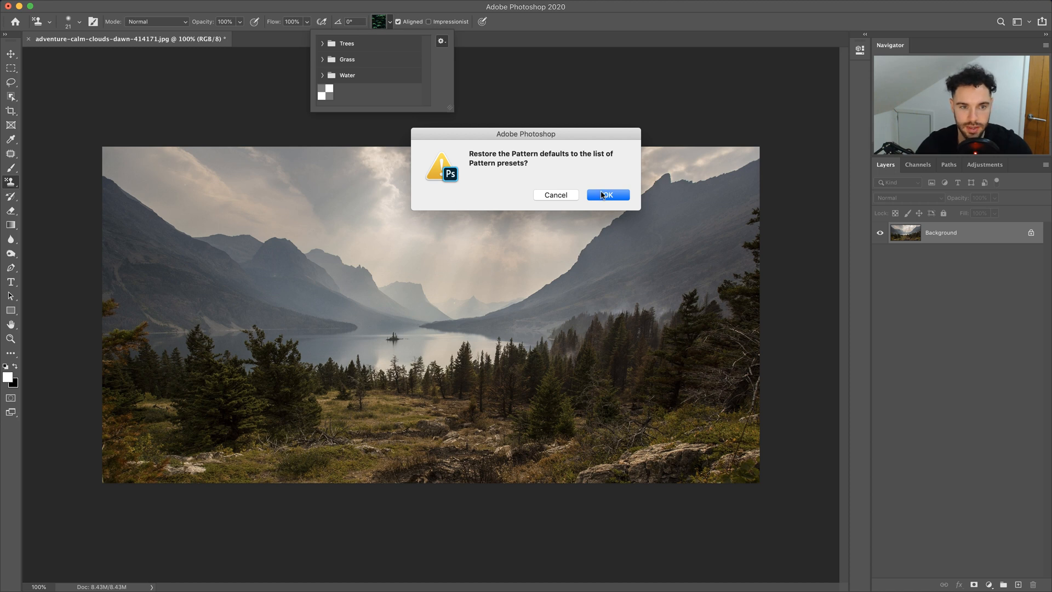
pyautogui.click(595, 196)
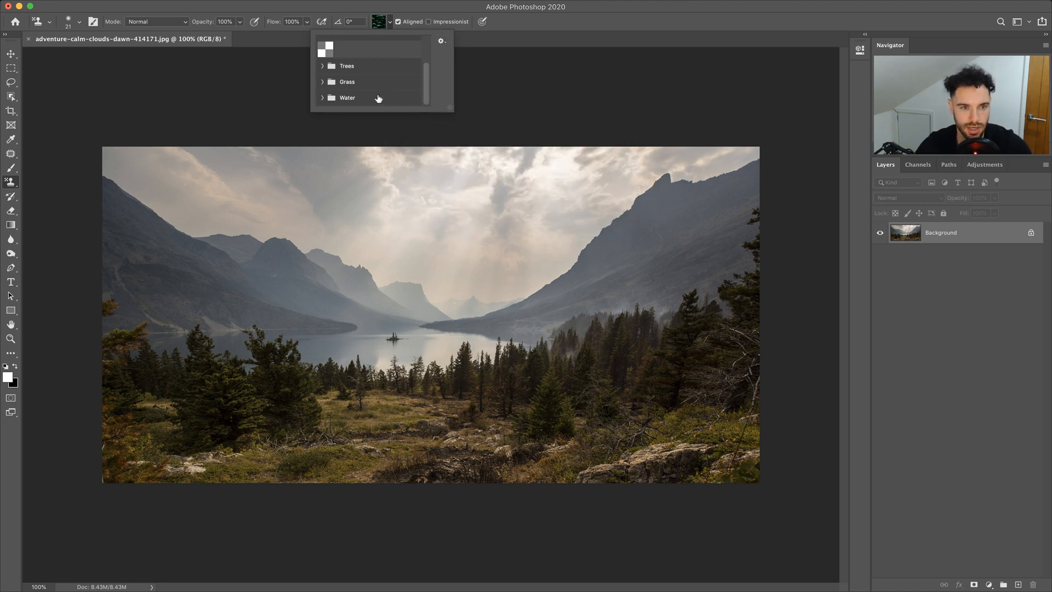
pyautogui.click(394, 23)
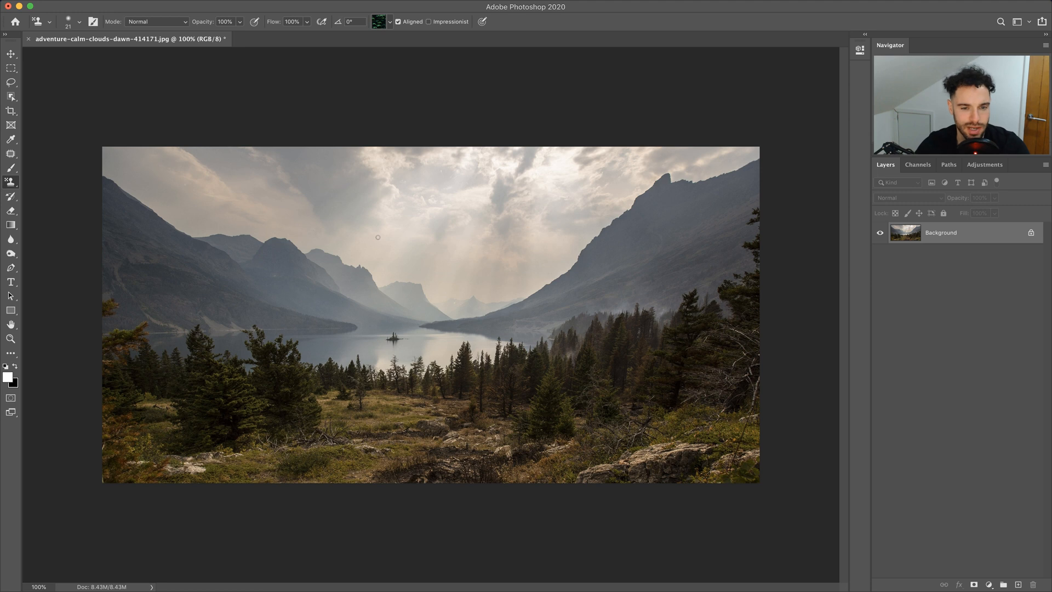
# Switch to the Move tool and set the document status information to show Efficiency
pyautogui.press('v')
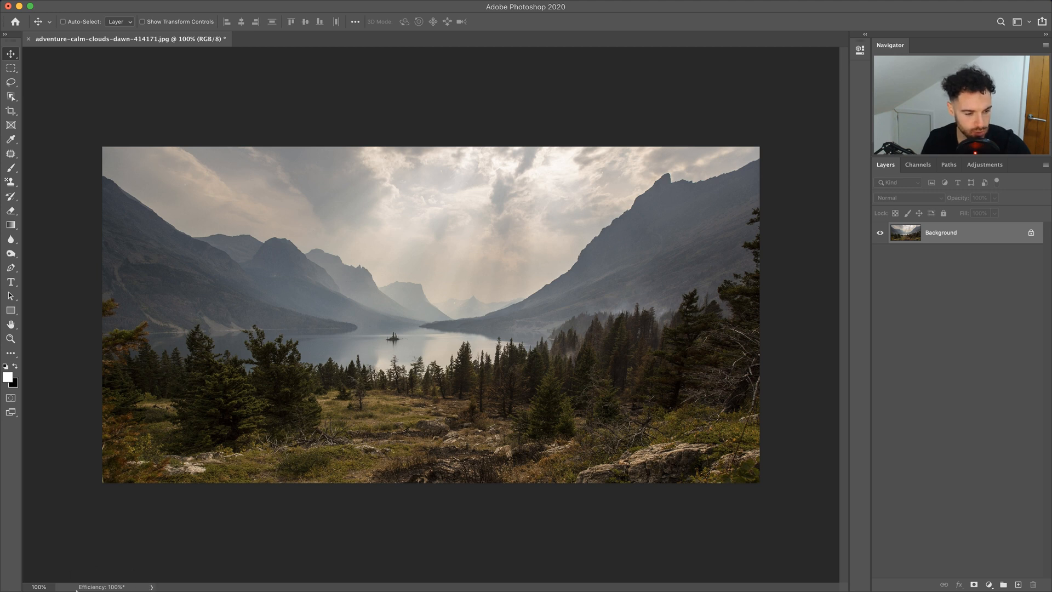
pyautogui.click(152, 588)
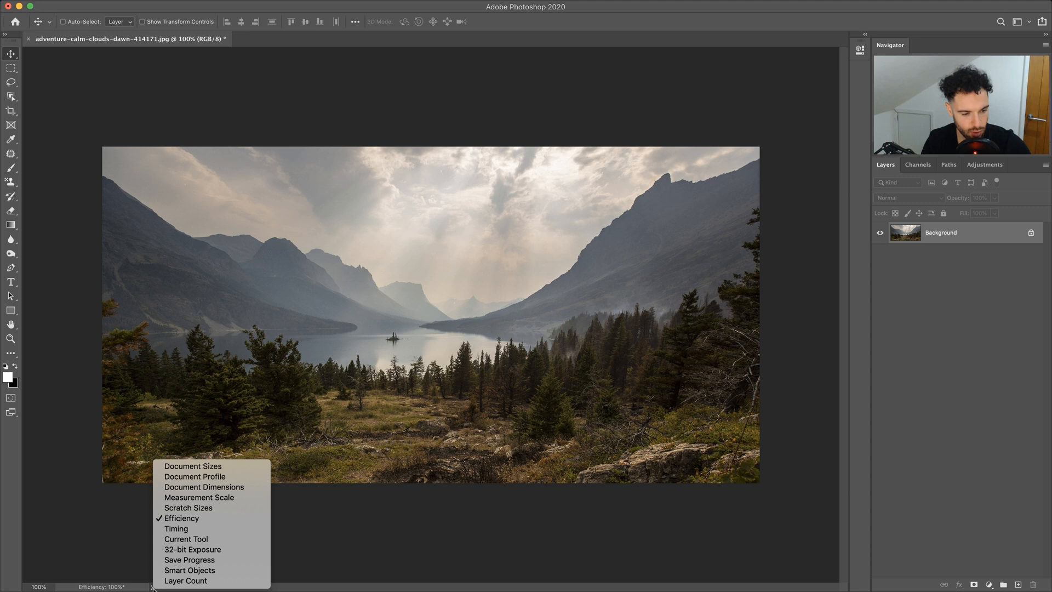
pyautogui.click(200, 518)
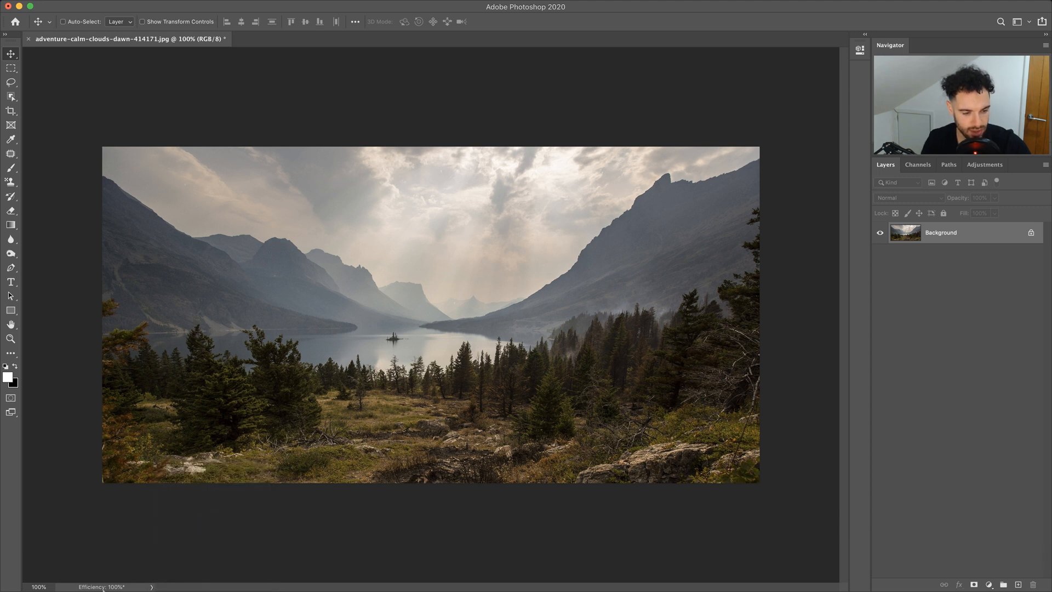